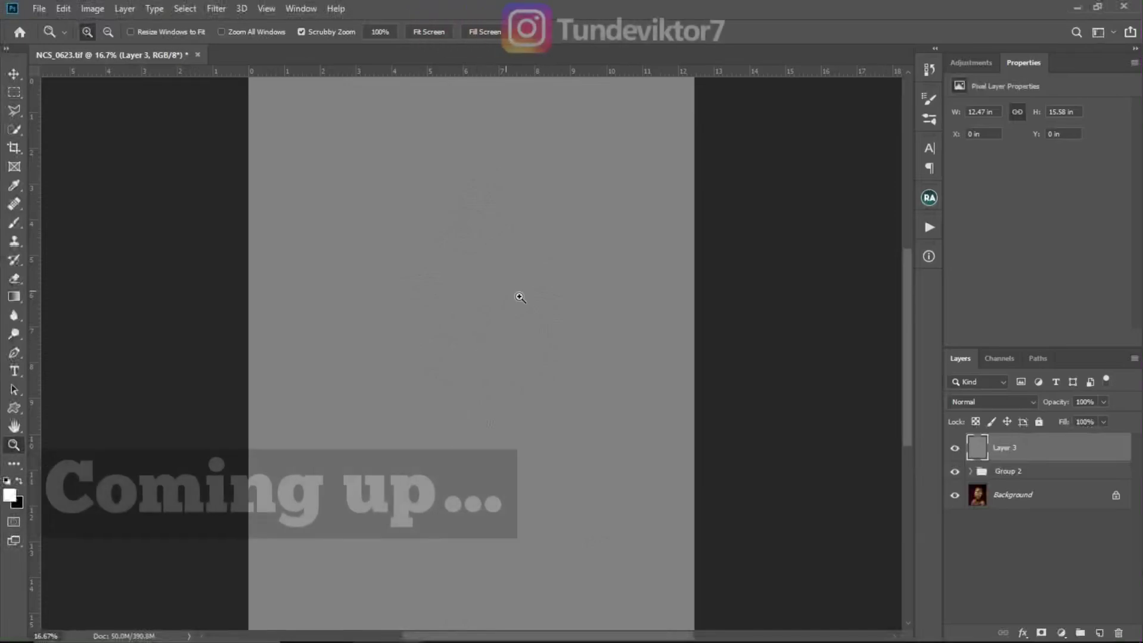
# Set Layer 3 to Vivid Light blending and zoom in between the eyes
pyautogui.click(984, 403)
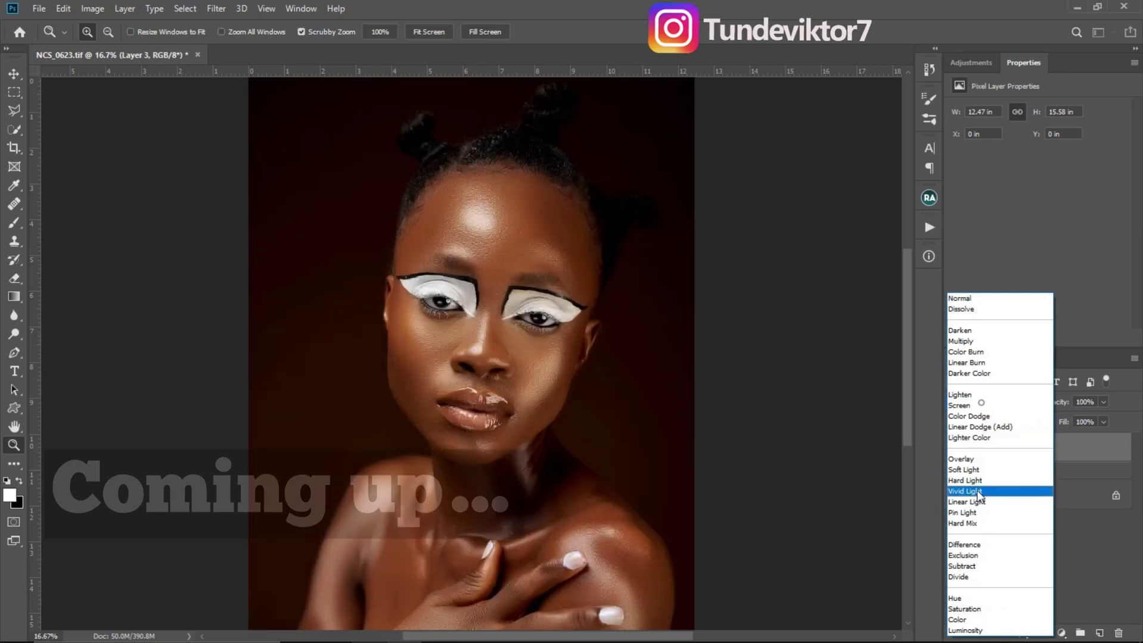
pyautogui.click(979, 492)
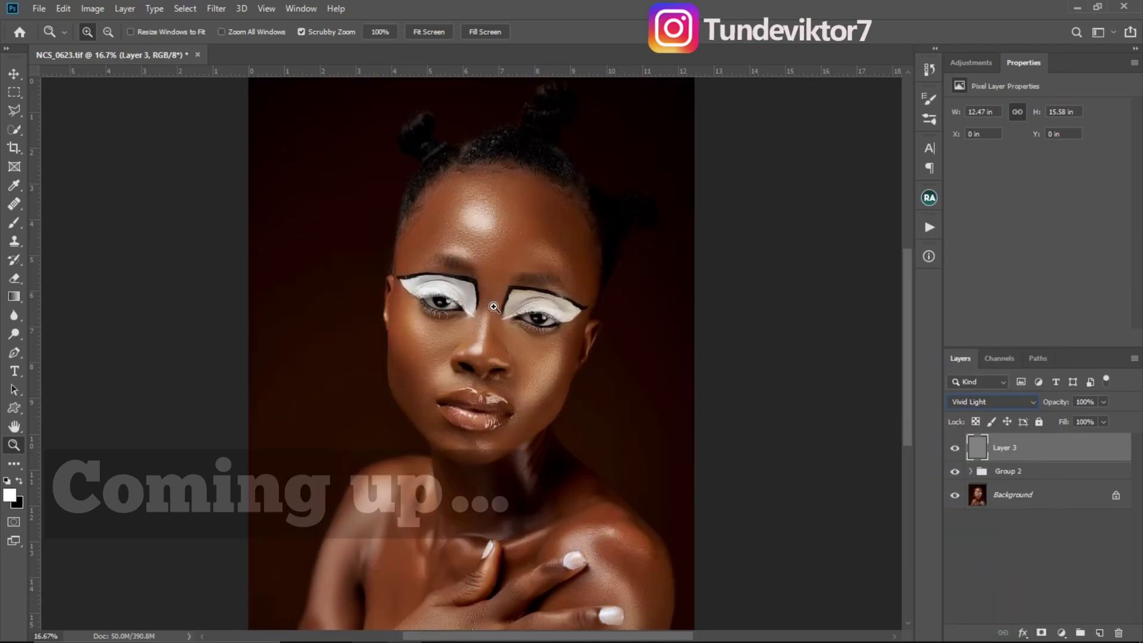
pyautogui.moveTo(494, 307); pyautogui.dragTo(513, 360)
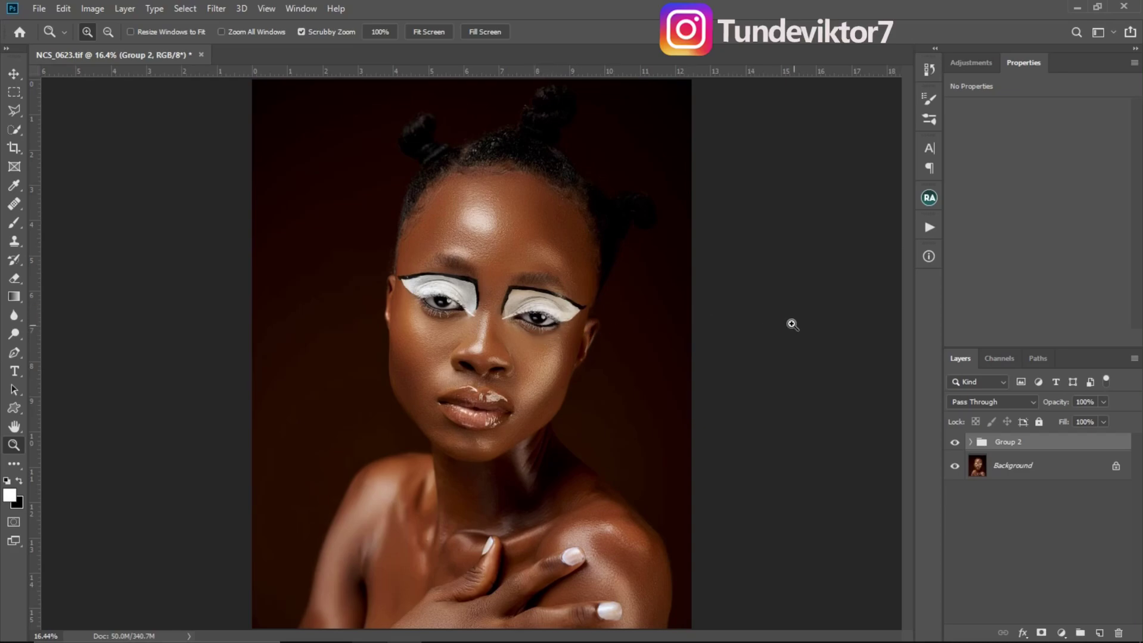
# Zoom and pan onto the painted eyes, then open the Beauty Retouch panel
pyautogui.moveTo(512, 324)
pyautogui.mouseDown()
pyautogui.moveTo(543, 324)
pyautogui.moveTo(558, 350)
pyautogui.moveTo(542, 375)
pyautogui.mouseUp()
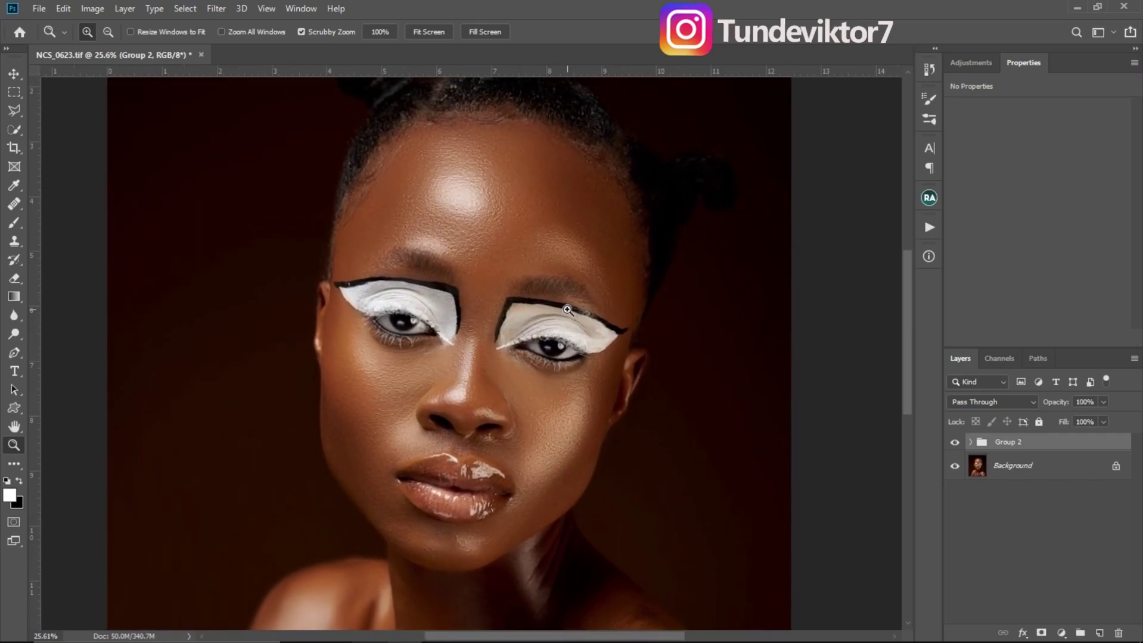
pyautogui.moveTo(626, 303); pyautogui.dragTo(662, 306)
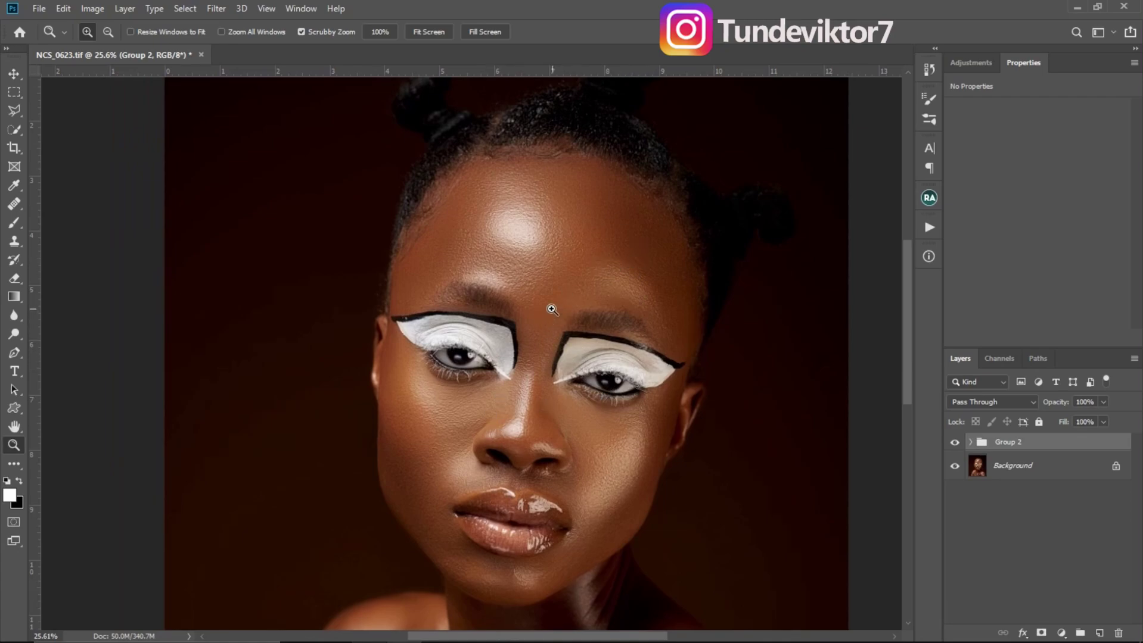
pyautogui.scroll(-2, 548, 305)
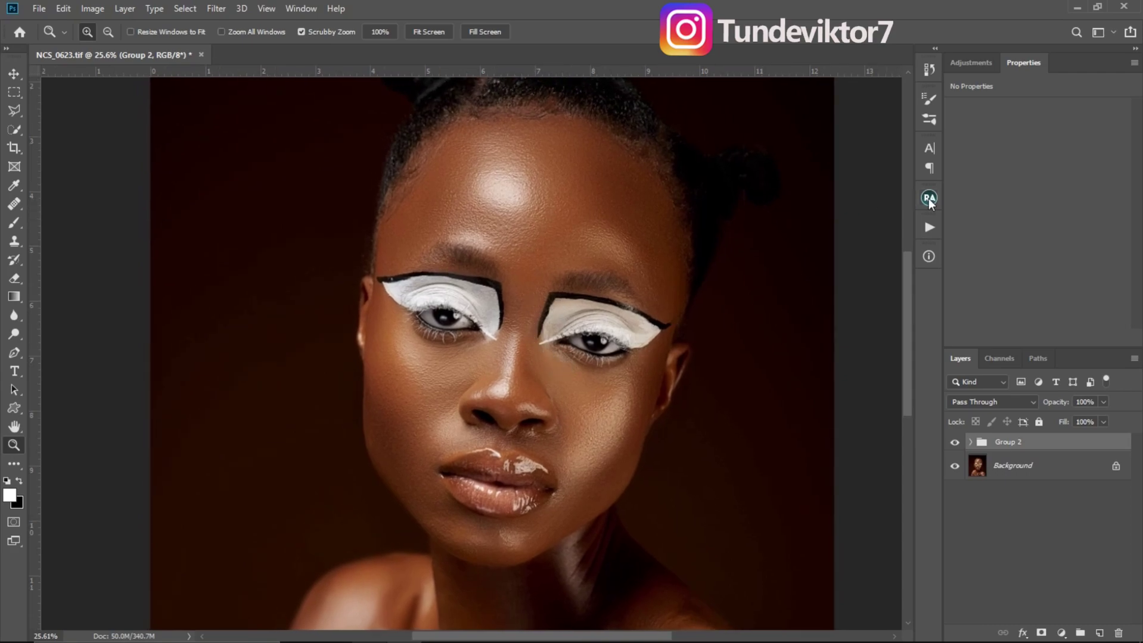
pyautogui.click(929, 199)
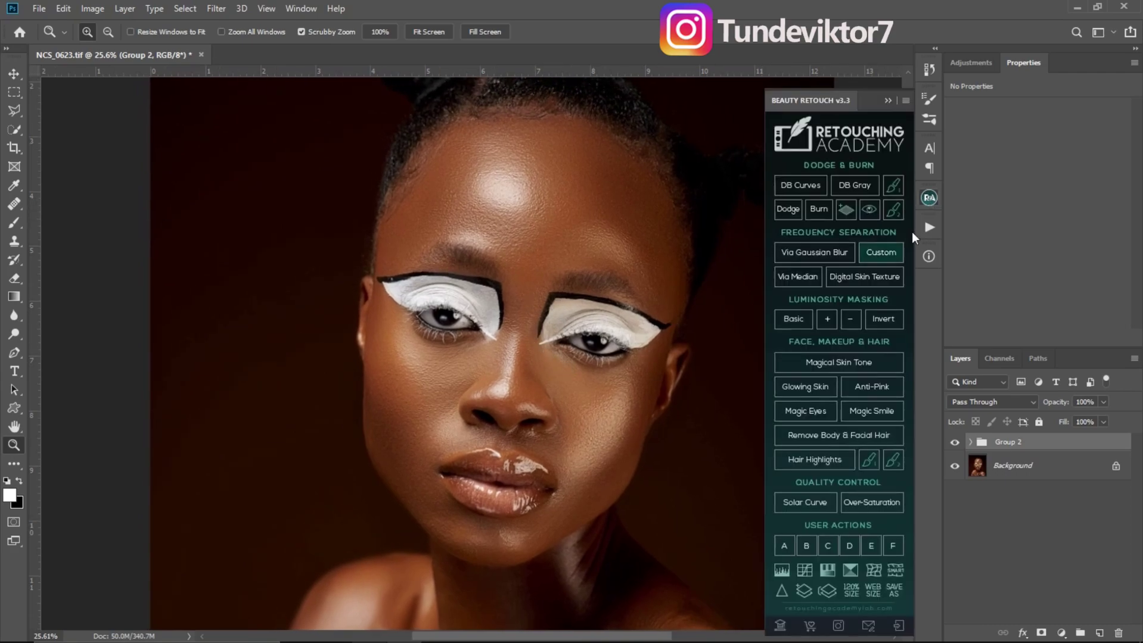
# Add the extension's 'Sharpened' Overlay layer, review the full portrait, then delete it
pyautogui.click(766, 603)
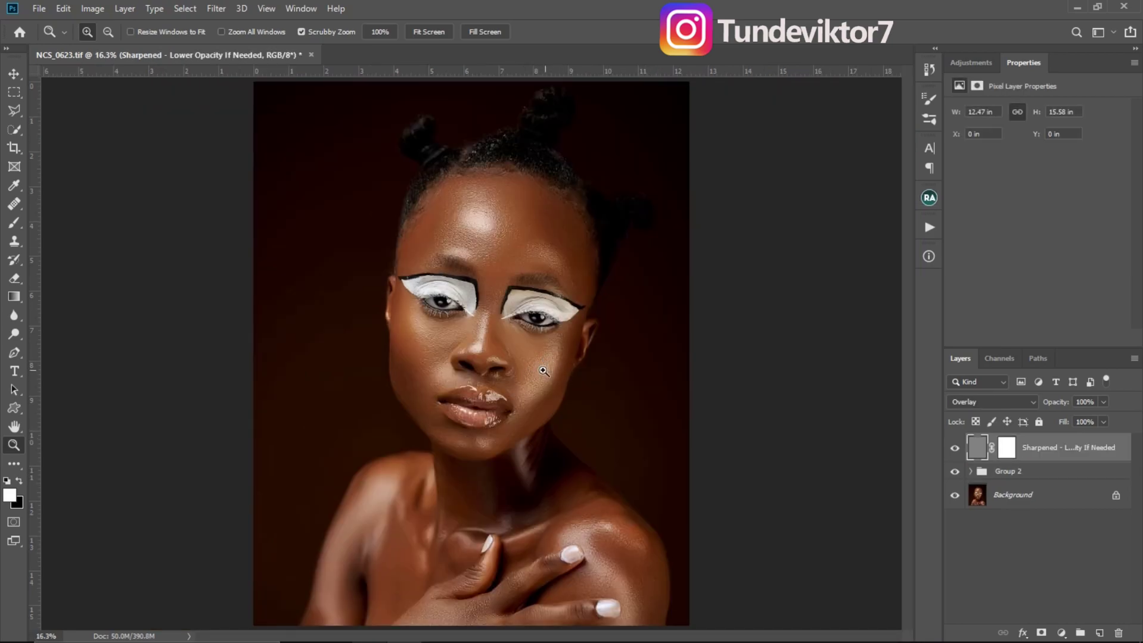
pyautogui.moveTo(543, 371); pyautogui.dragTo(556, 382)
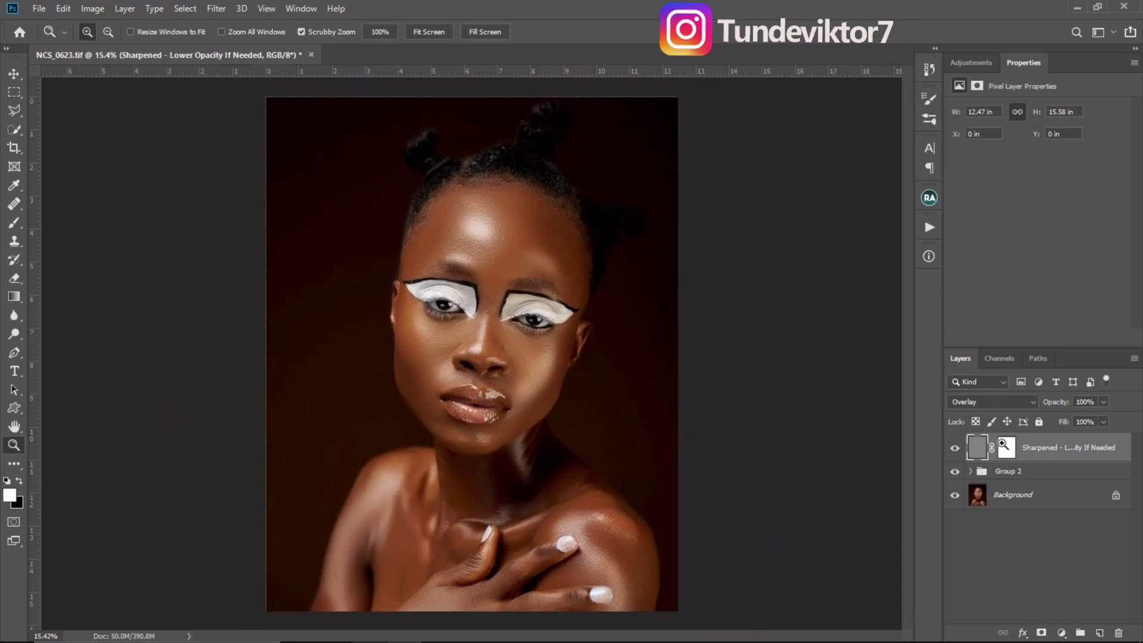
pyautogui.click(1049, 447)
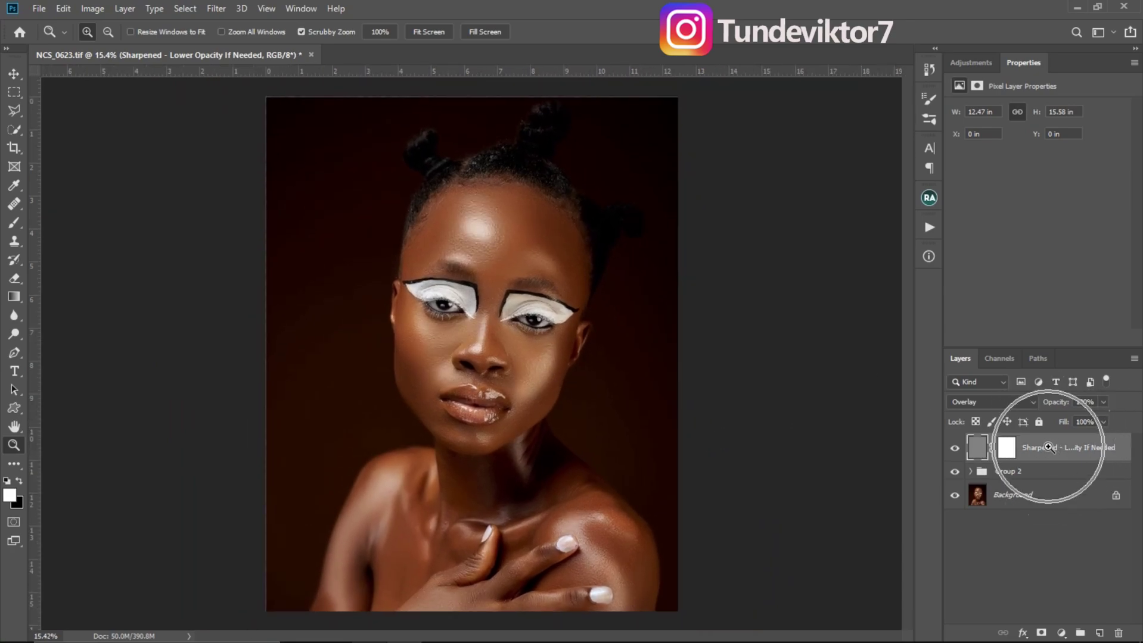
pyautogui.press('Delete')
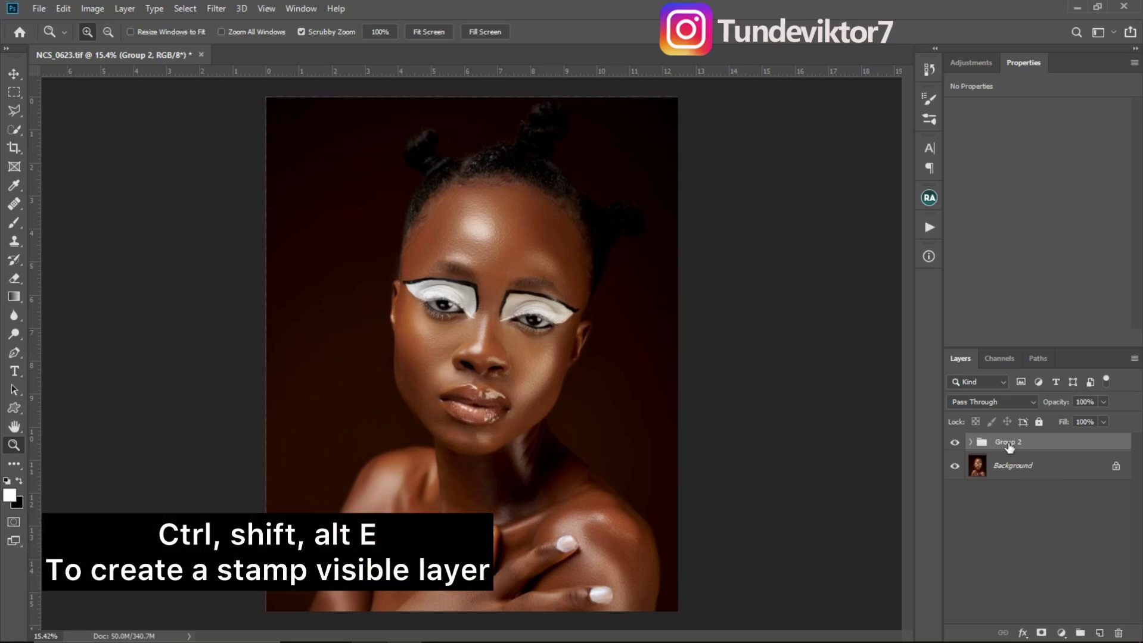
# Stamp all visible layers into Layer 3 and apply High Pass at 1.5-pixel radius
pyautogui.hotkey('ctrl', 'shift', 'alt', 'e')
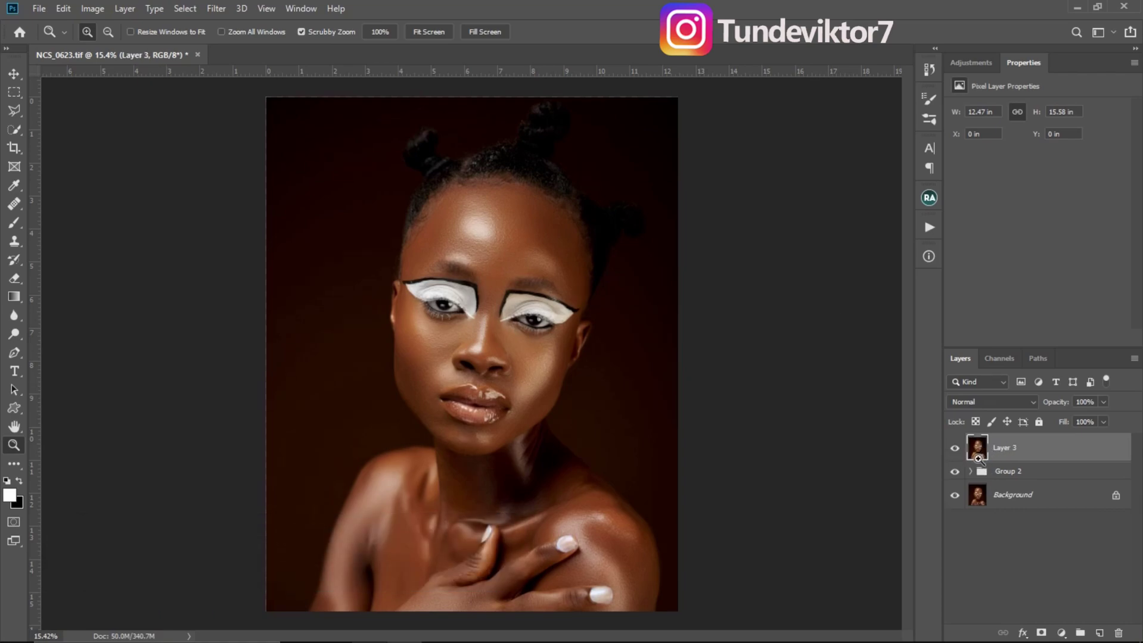
pyautogui.click(216, 8)
pyautogui.moveTo(268, 292)
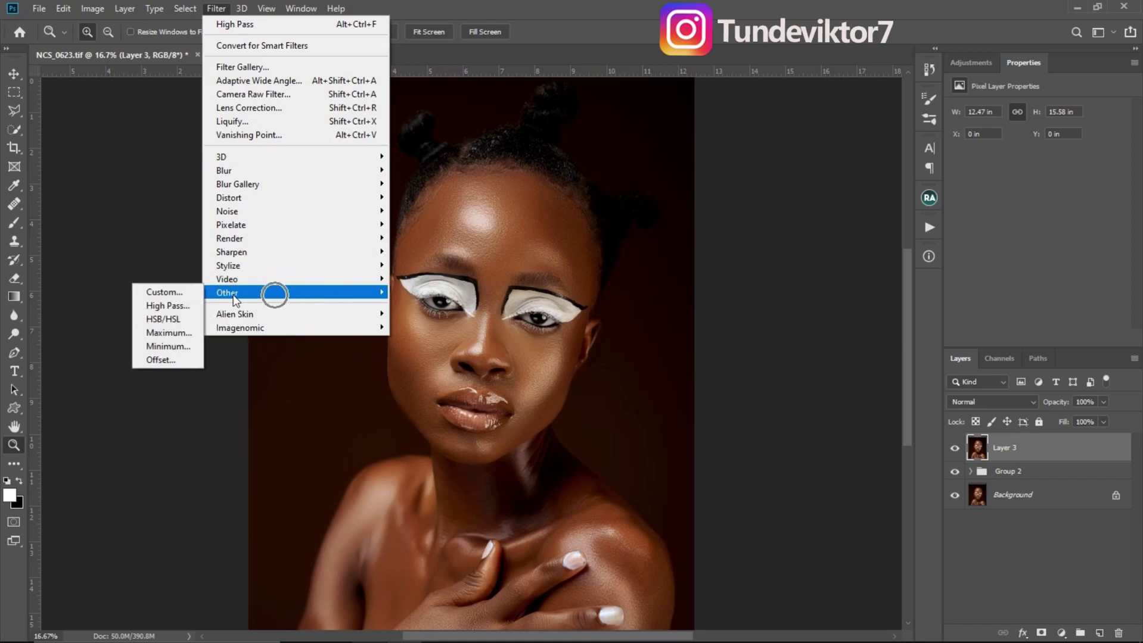
pyautogui.click(173, 307)
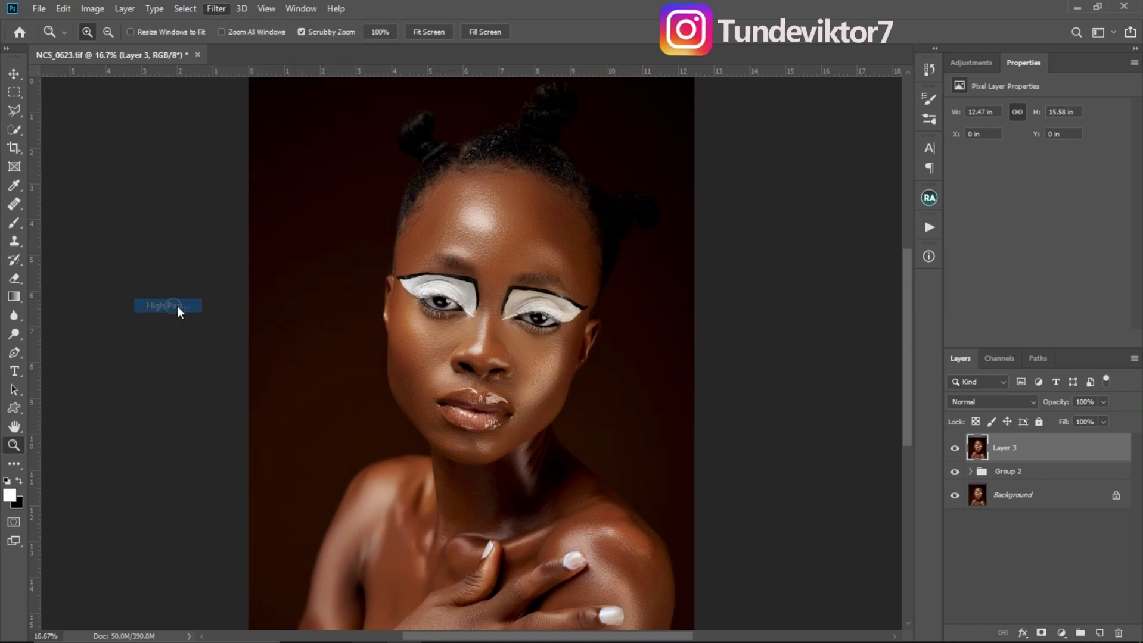
pyautogui.moveTo(472, 342); pyautogui.dragTo(507, 342)
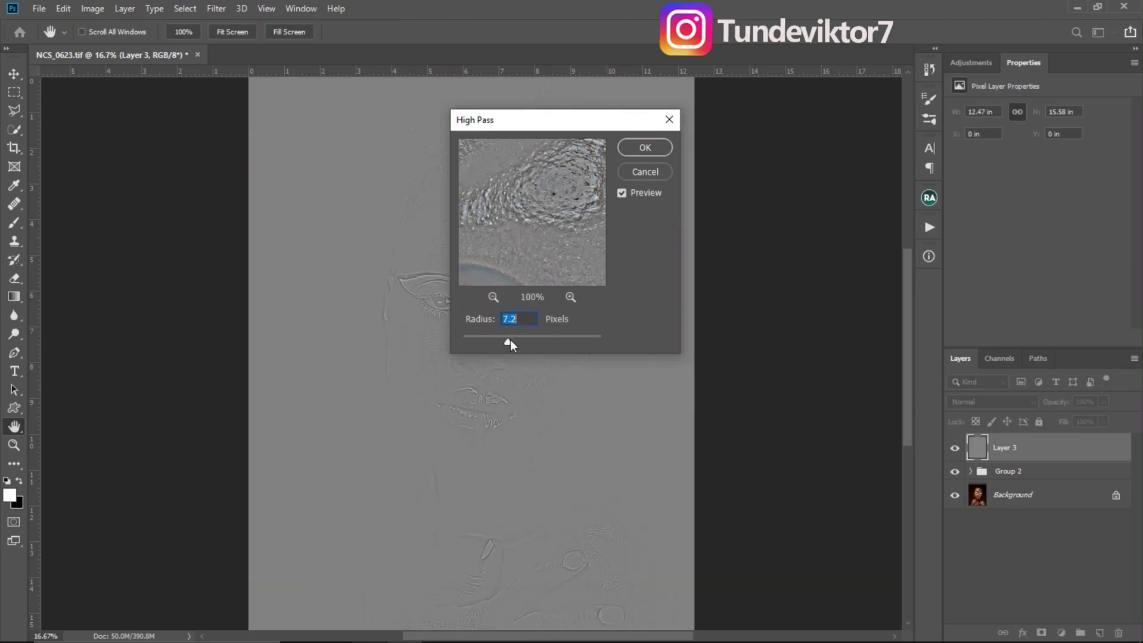
pyautogui.moveTo(478, 344); pyautogui.dragTo(476, 342)
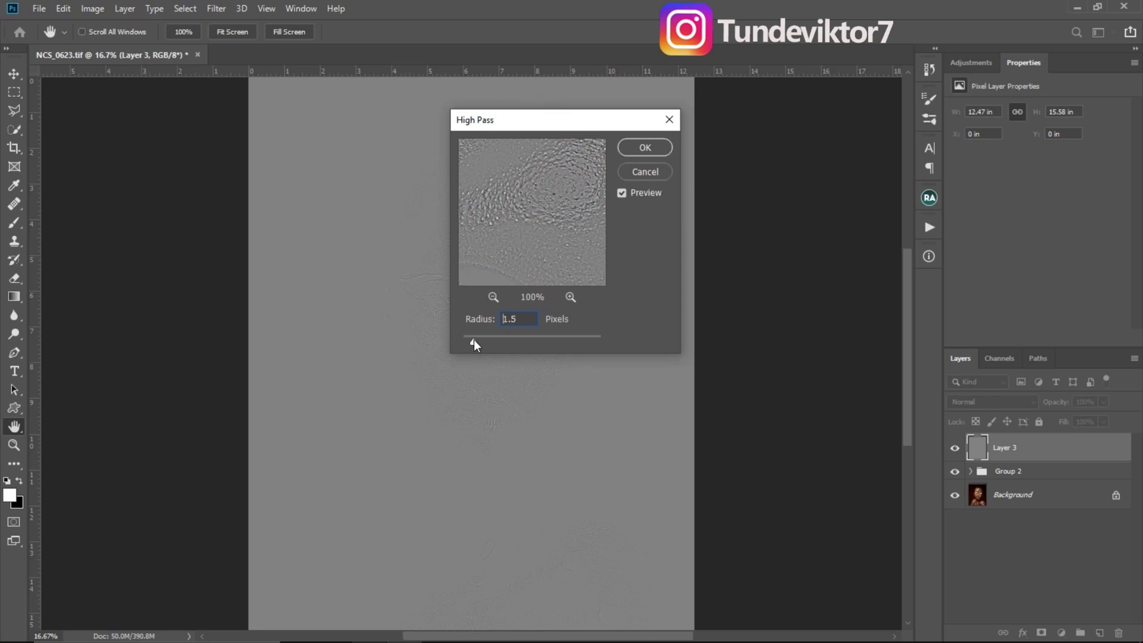
pyautogui.moveTo(474, 341); pyautogui.dragTo(476, 341)
pyautogui.write('1.')
pyautogui.write('5')
pyautogui.press('Return')
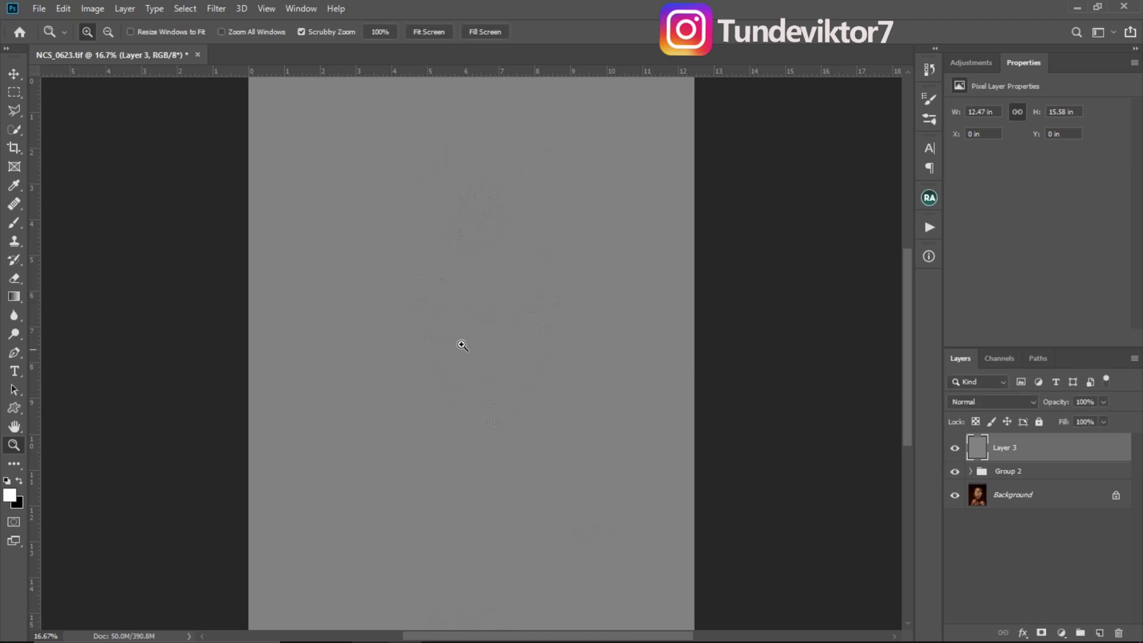
# Set Layer 3's blend mode to Vivid Light and zoom in on the face
pyautogui.click(982, 403)
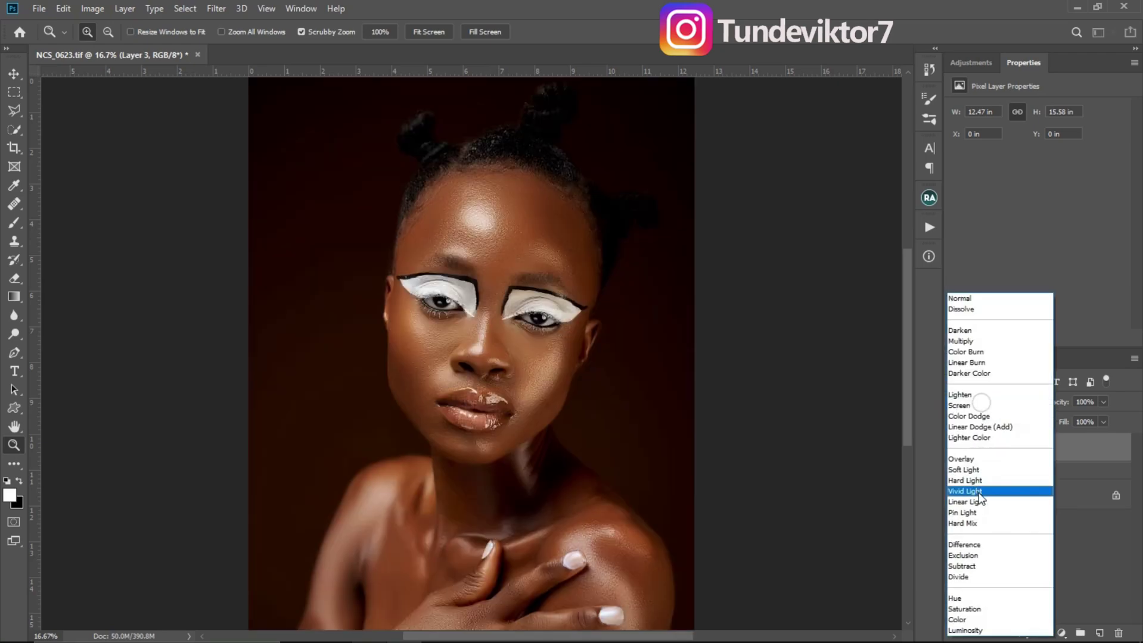
pyautogui.click(979, 492)
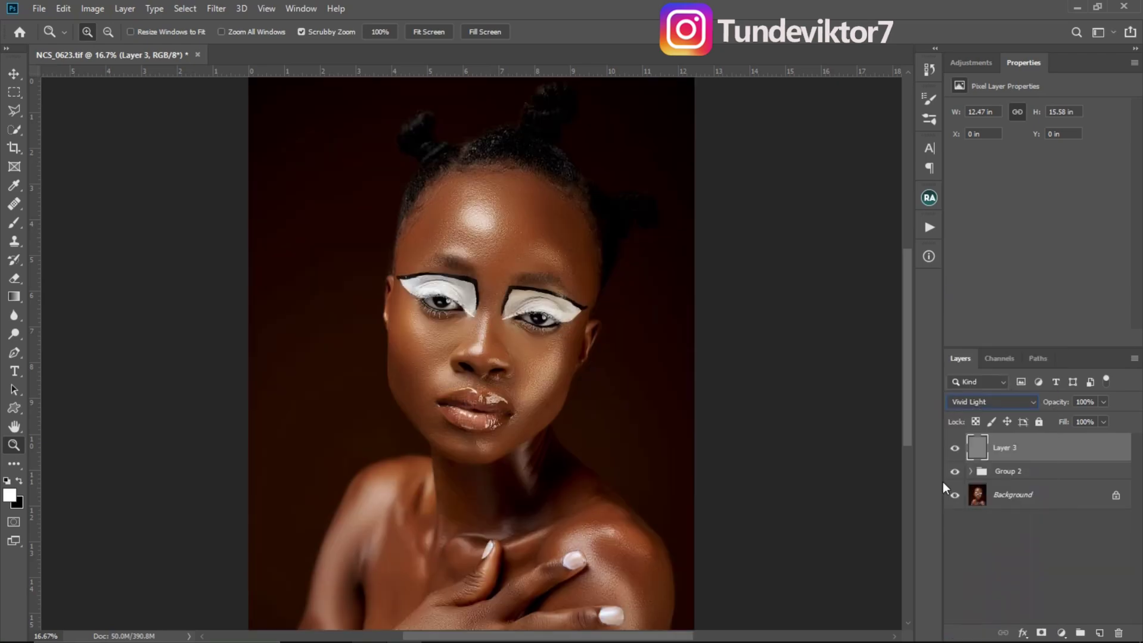
pyautogui.moveTo(493, 306); pyautogui.dragTo(550, 268)
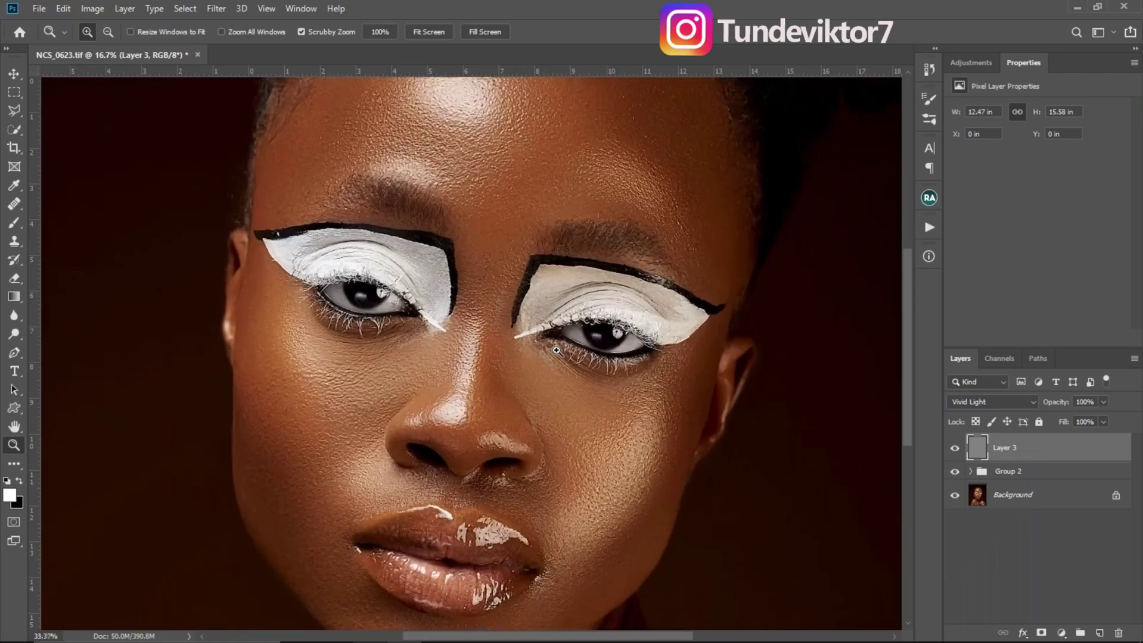
pyautogui.scroll(-2, 536, 345)
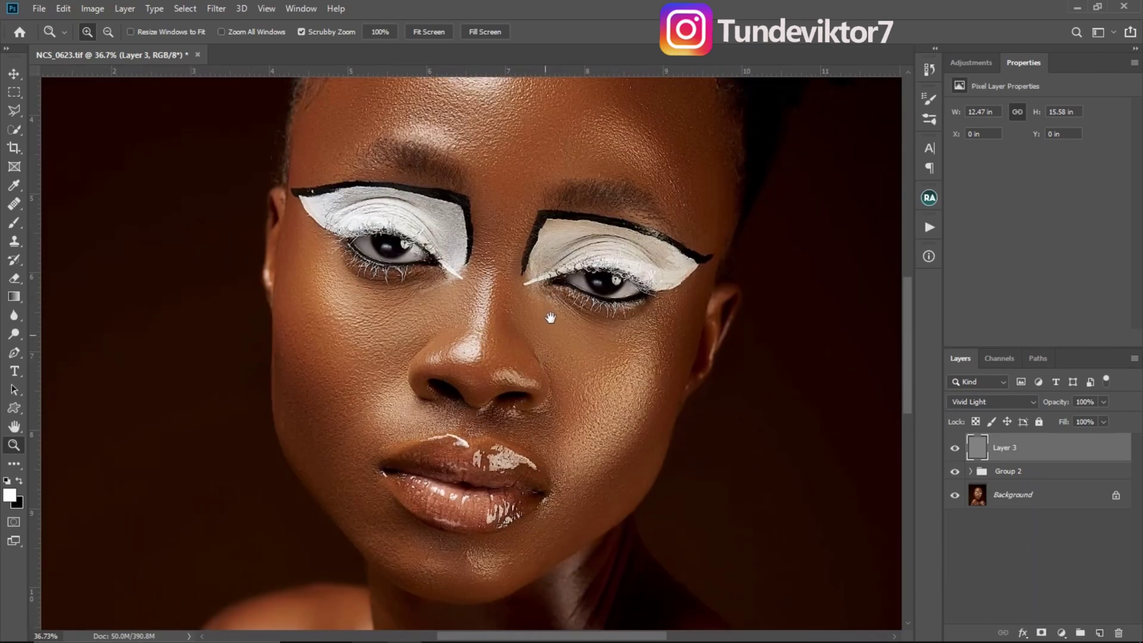
# Toggle Layer 3 off and on to compare, then scroll across the whole portrait
pyautogui.click(953, 455)
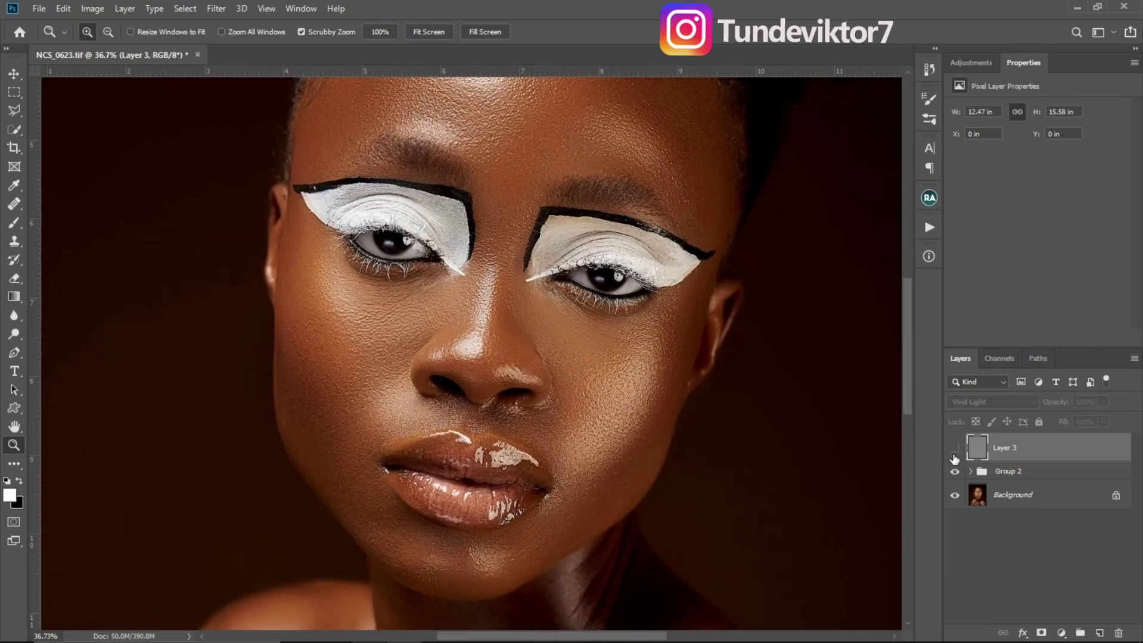
pyautogui.click(955, 453)
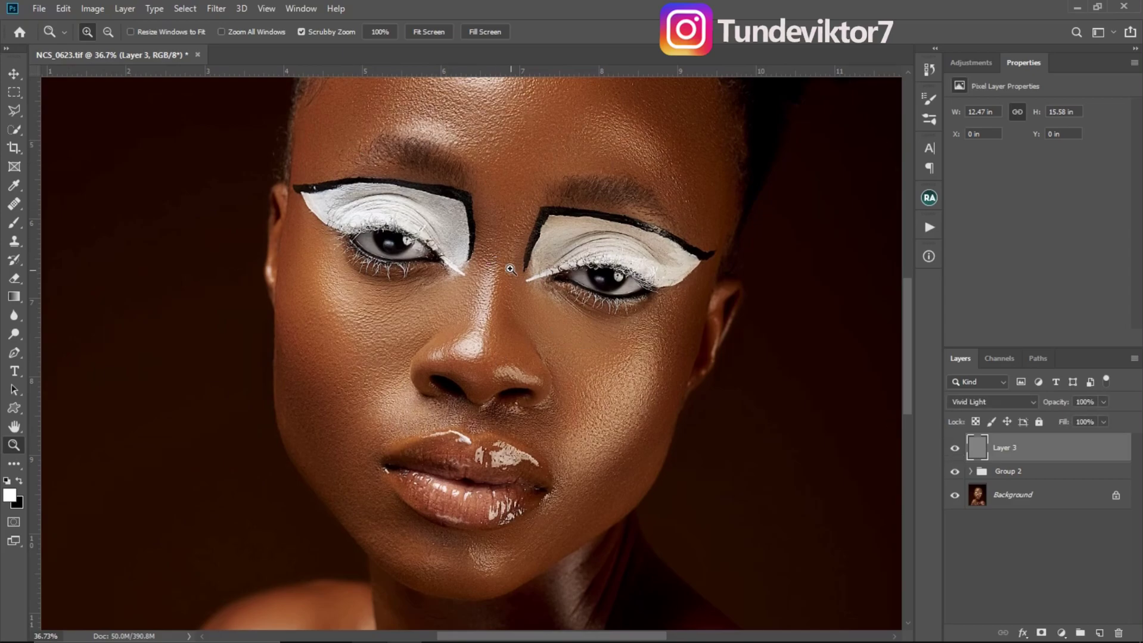
pyautogui.scroll(-2, 555, 273)
pyautogui.scroll(-2, 551, 298)
pyautogui.scroll(-1, 548, 322)
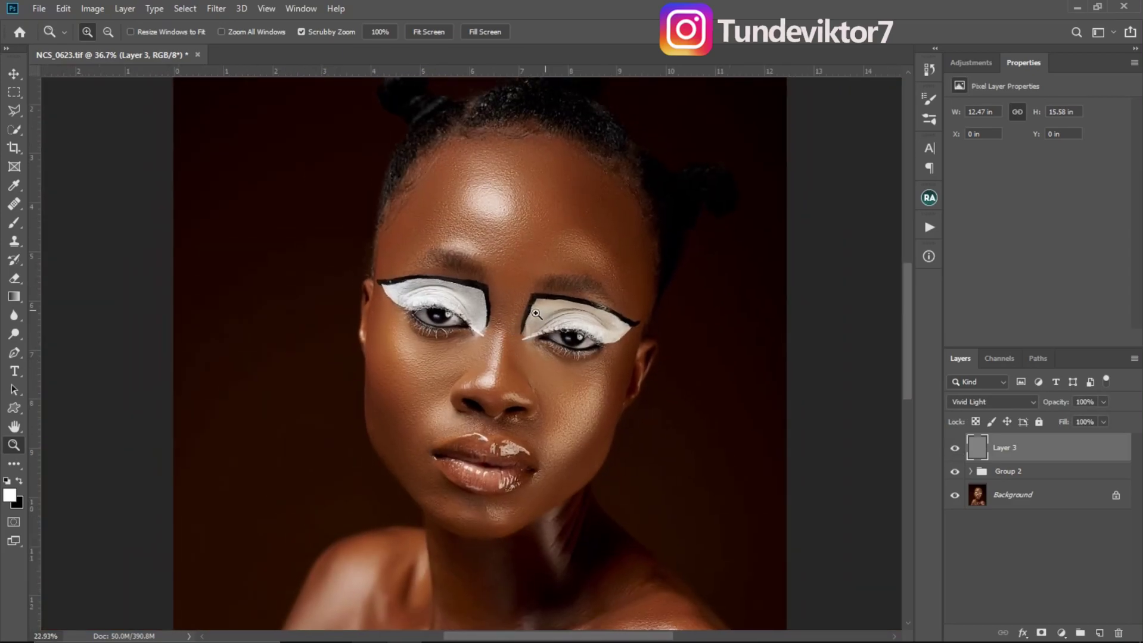
pyautogui.scroll(1, 545, 327)
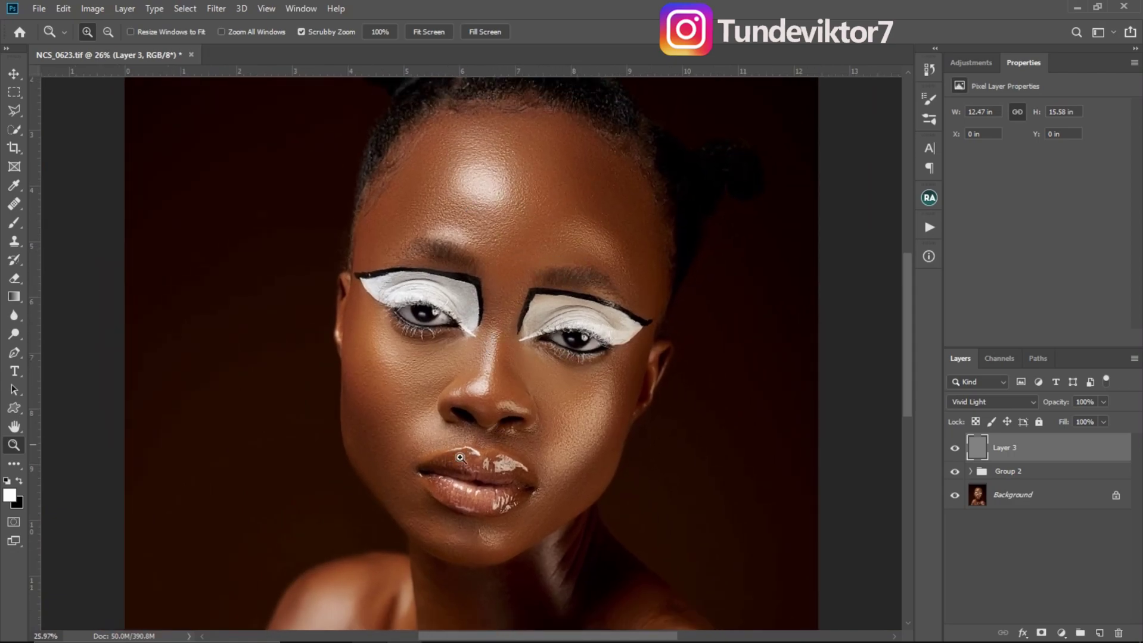
pyautogui.moveTo(550, 298); pyautogui.dragTo(554, 382)
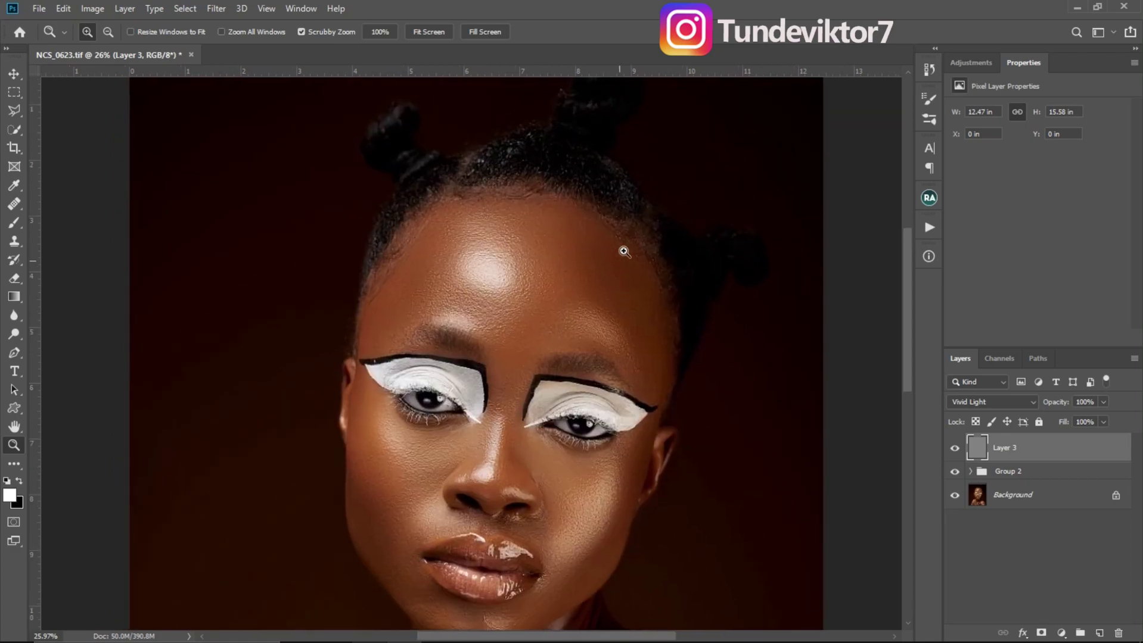
pyautogui.scroll(-2, 578, 271)
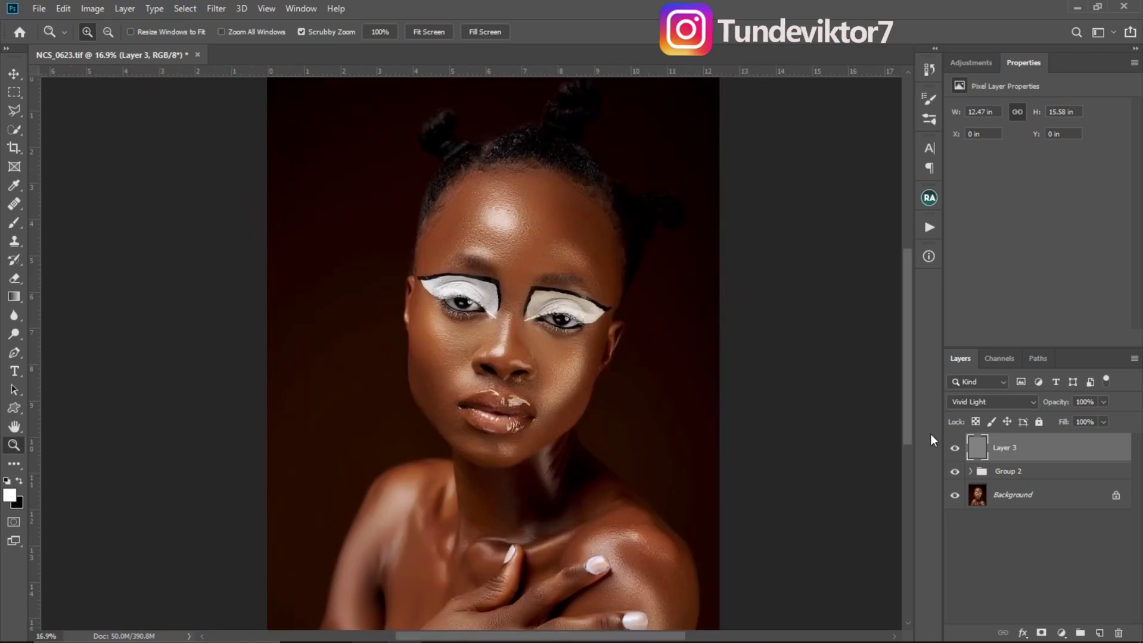
# Add a layer mask to Layer 3, invert it to black, and select the Brush
pyautogui.click(1041, 634)
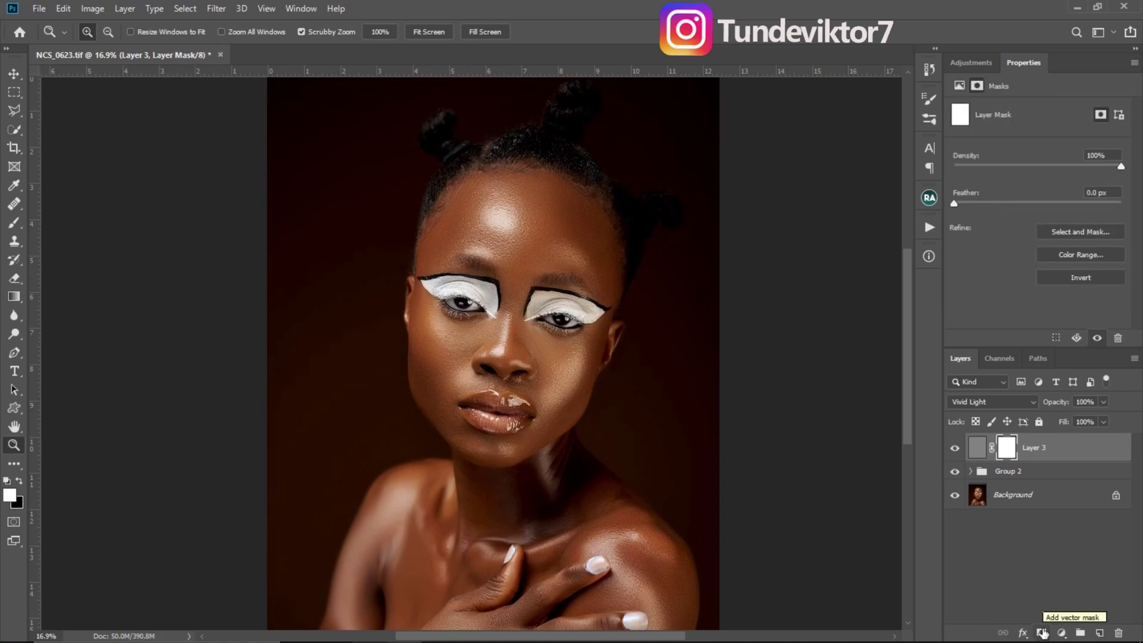
pyautogui.hotkey('ctrl', 'i')
pyautogui.press('b')
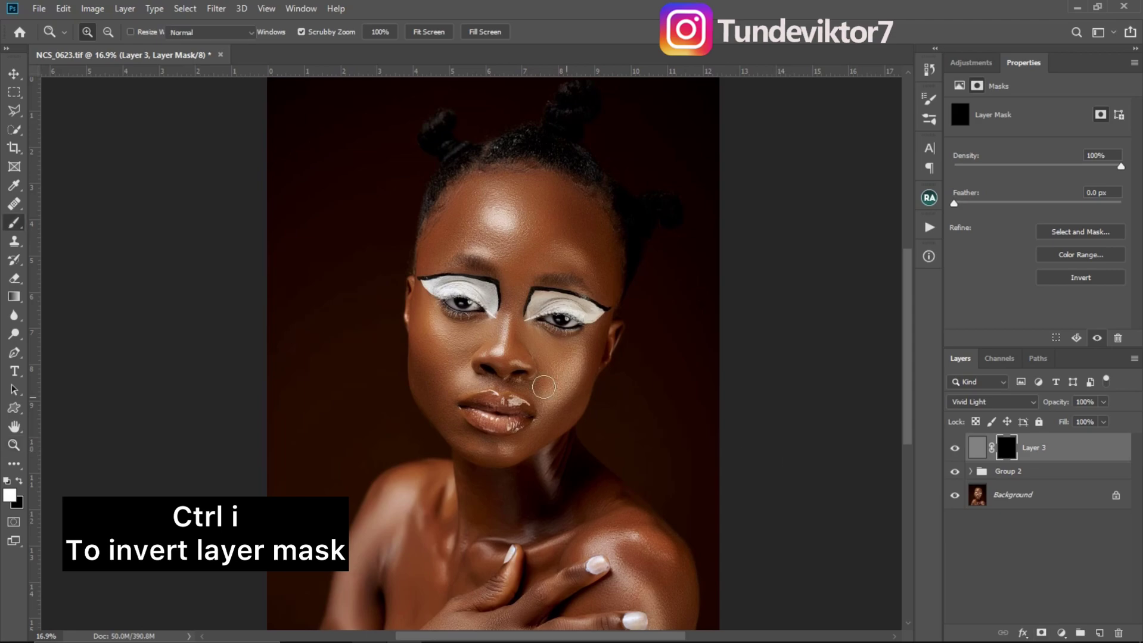
pyautogui.scroll(5, 554, 338)
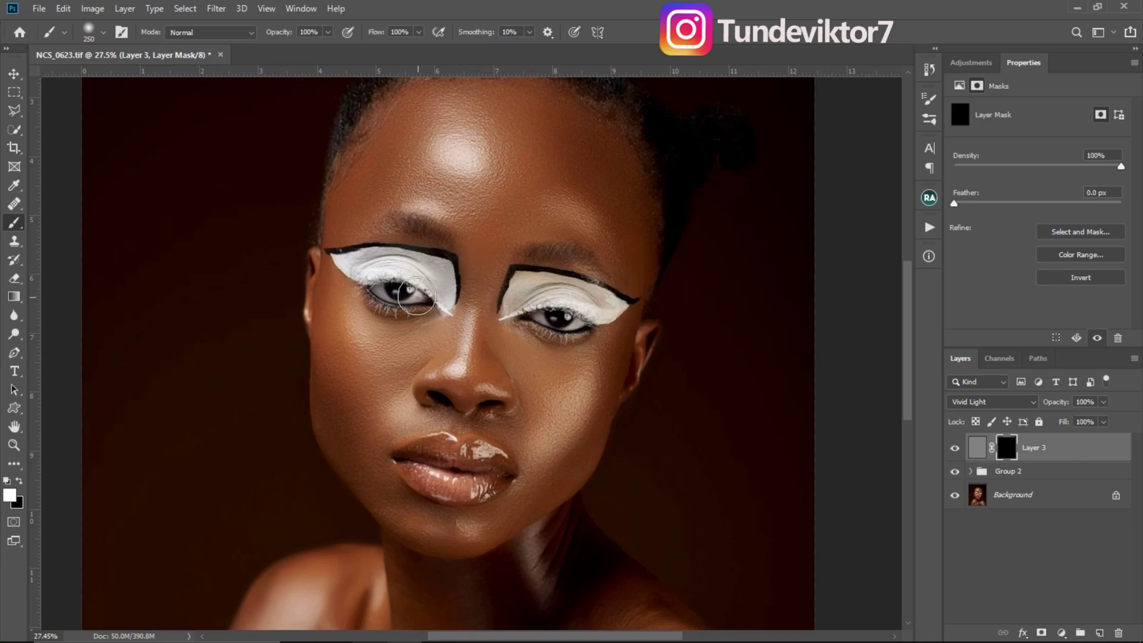
# Zoom in on the left eye and paint white on the mask over the eye makeup
pyautogui.press('z')
pyautogui.moveTo(411, 298); pyautogui.dragTo(418, 300)
pyautogui.click(416, 300)
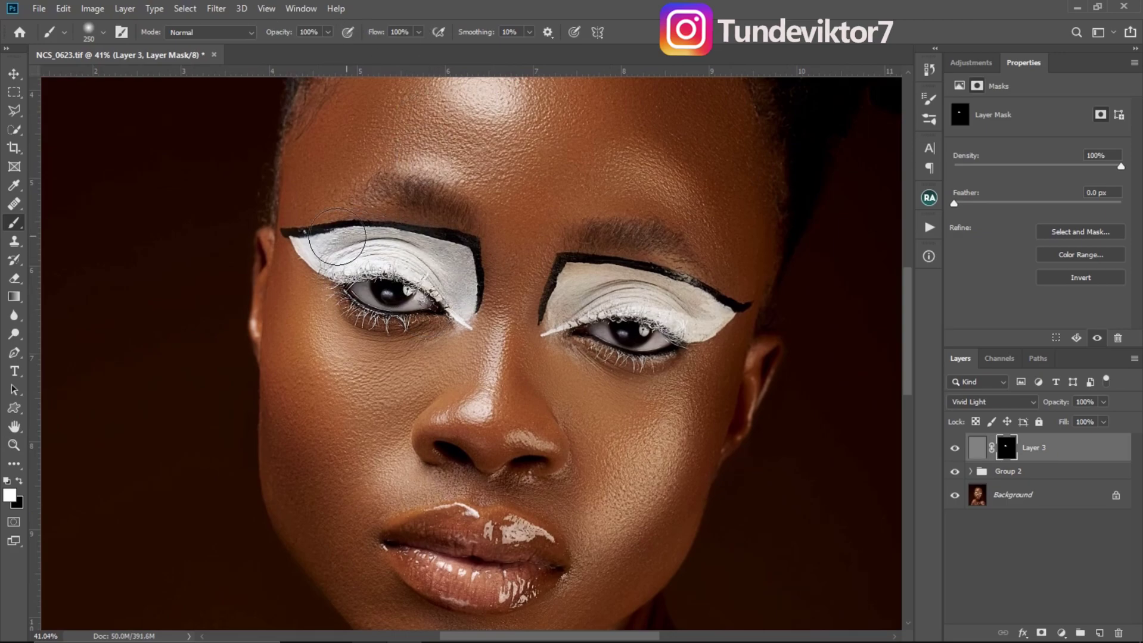
pyautogui.press('[')
pyautogui.press('[')
pyautogui.press('[')
pyautogui.press(']')
pyautogui.press(']')
pyautogui.press('[')
# Reveal the sharpening on the lips and along the hairline with a larger brush
pyautogui.moveTo(508, 496); pyautogui.dragTo(540, 413)
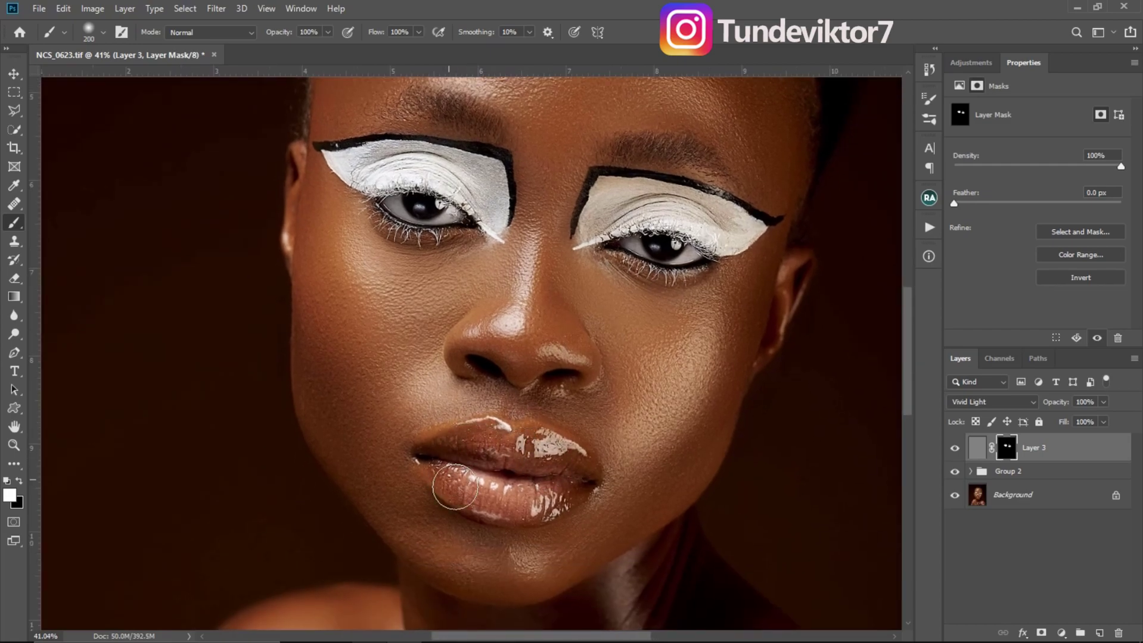
pyautogui.moveTo(566, 484); pyautogui.dragTo(525, 483)
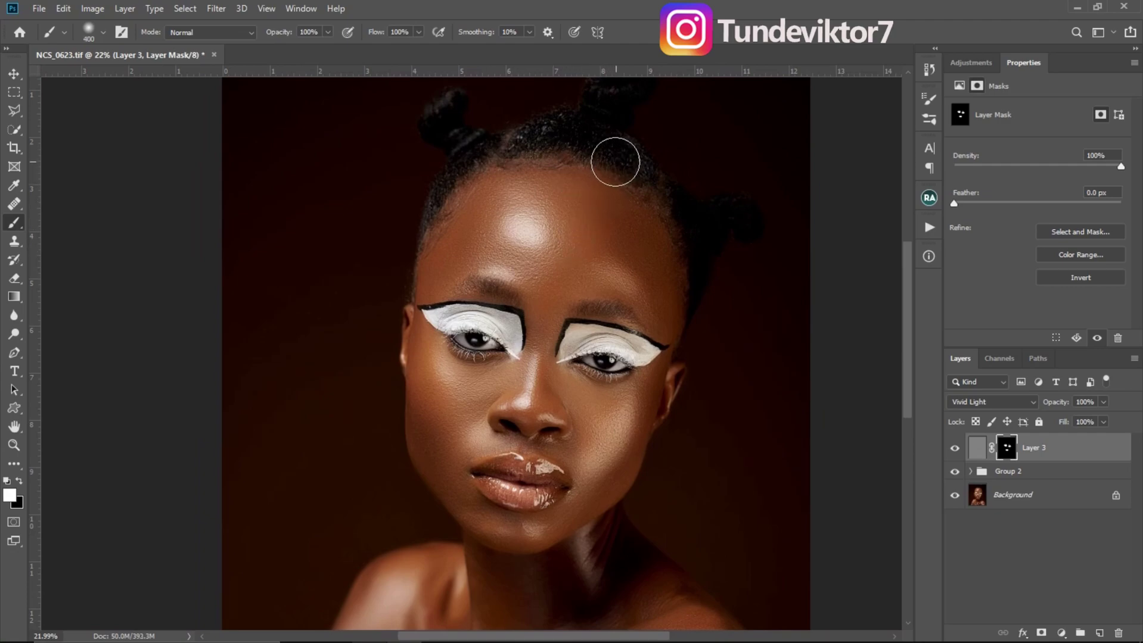
pyautogui.press(']')
pyautogui.moveTo(563, 136); pyautogui.dragTo(599, 146)
pyautogui.press(']')
# Zoom back onto the eyes, then switch to black paint with a 500-pixel brush
pyautogui.press('z')
pyautogui.moveTo(593, 366); pyautogui.dragTo(614, 366)
pyautogui.press('b')
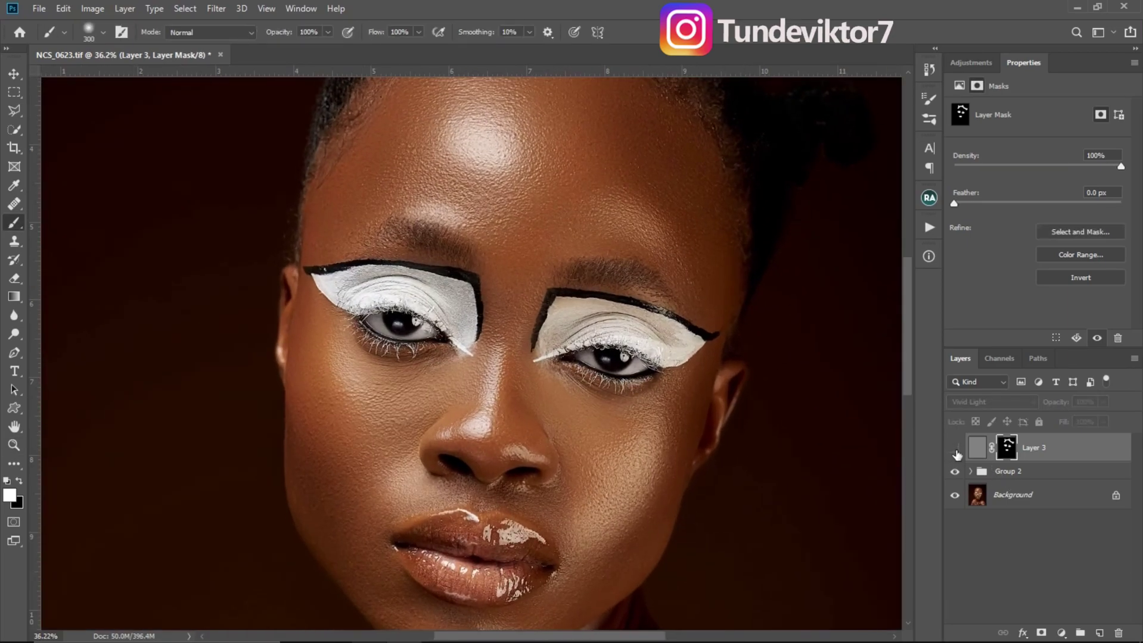
pyautogui.moveTo(630, 364); pyautogui.dragTo(641, 293)
pyautogui.scroll(-3, 642, 293)
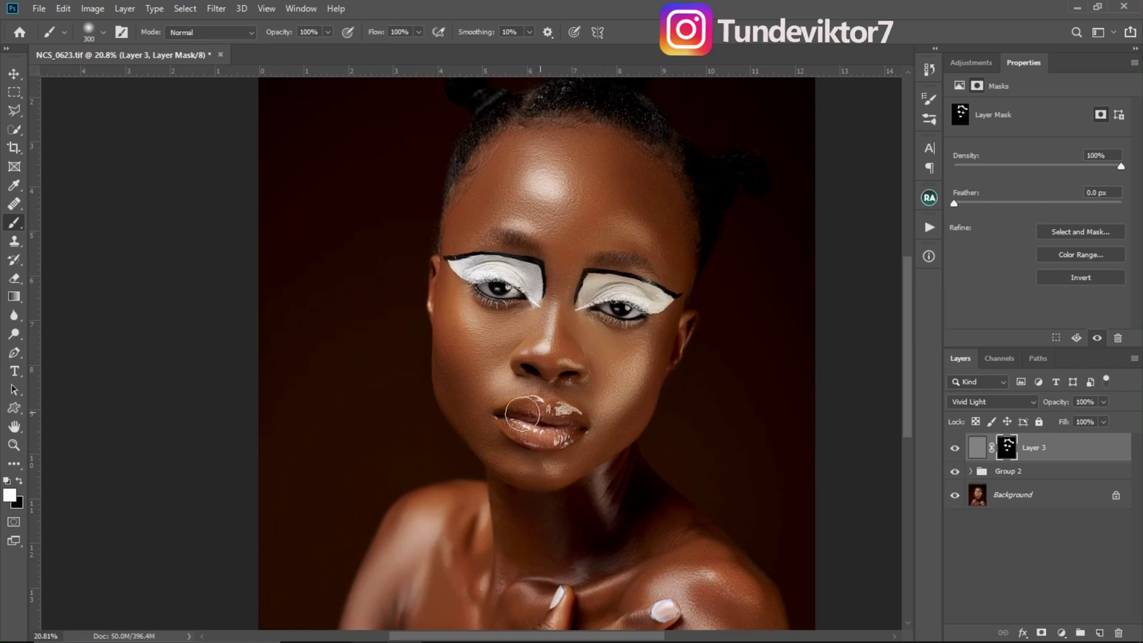
pyautogui.press('x')
pyautogui.press(']')
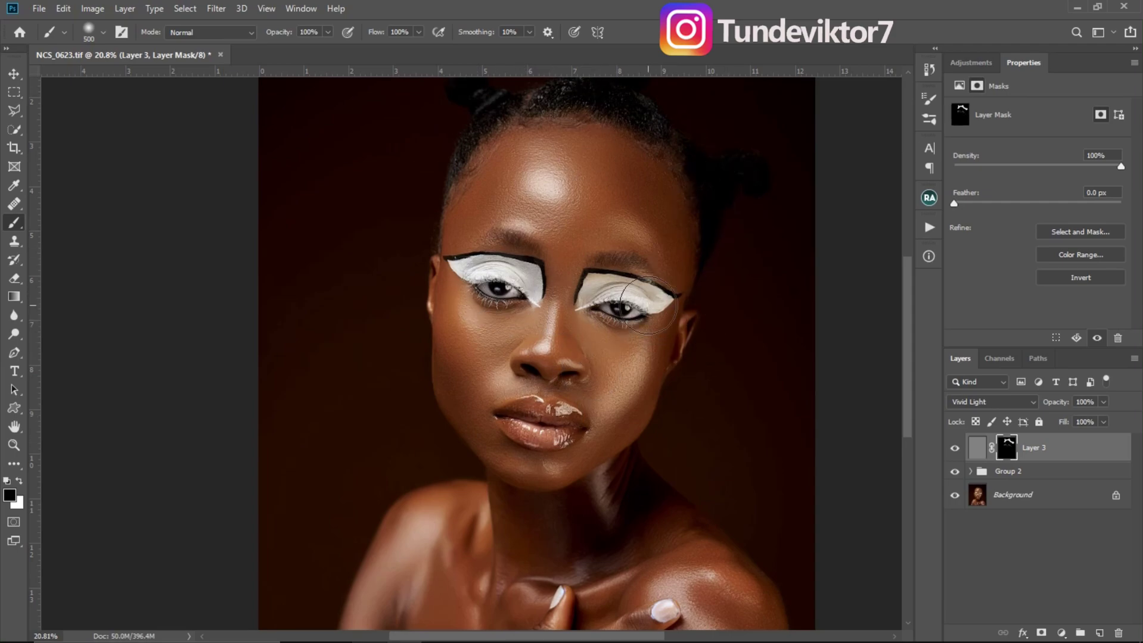
# Paint black over the revealed sharpening with a much larger brush and zoom out
pyautogui.moveTo(658, 285); pyautogui.dragTo(612, 332)
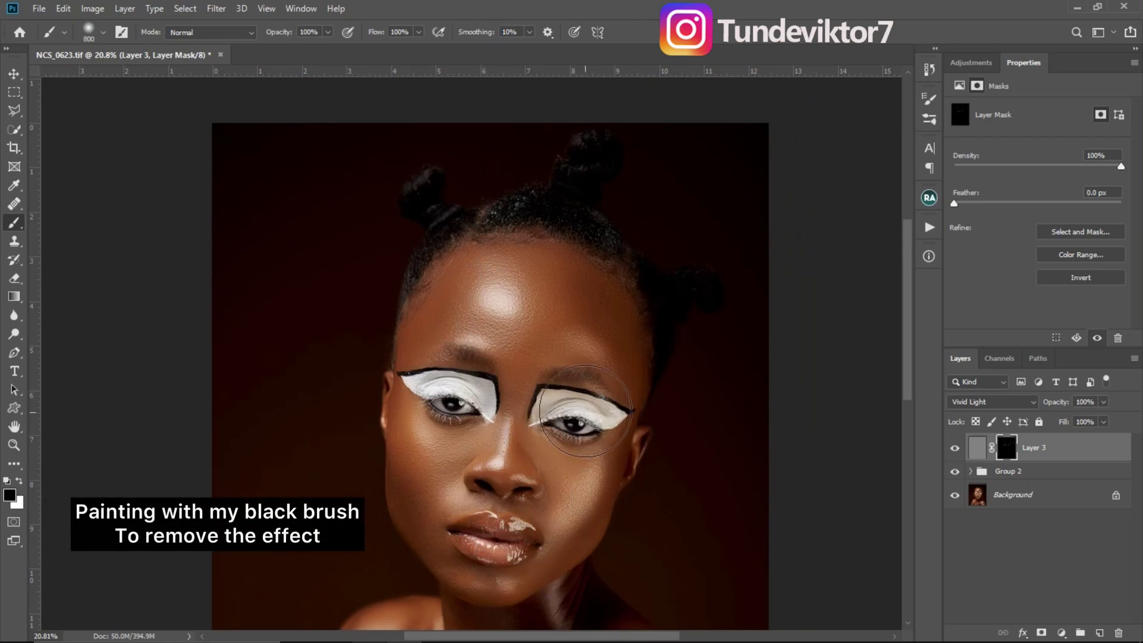
pyautogui.press(']')
pyautogui.press(']')
pyautogui.press(']')
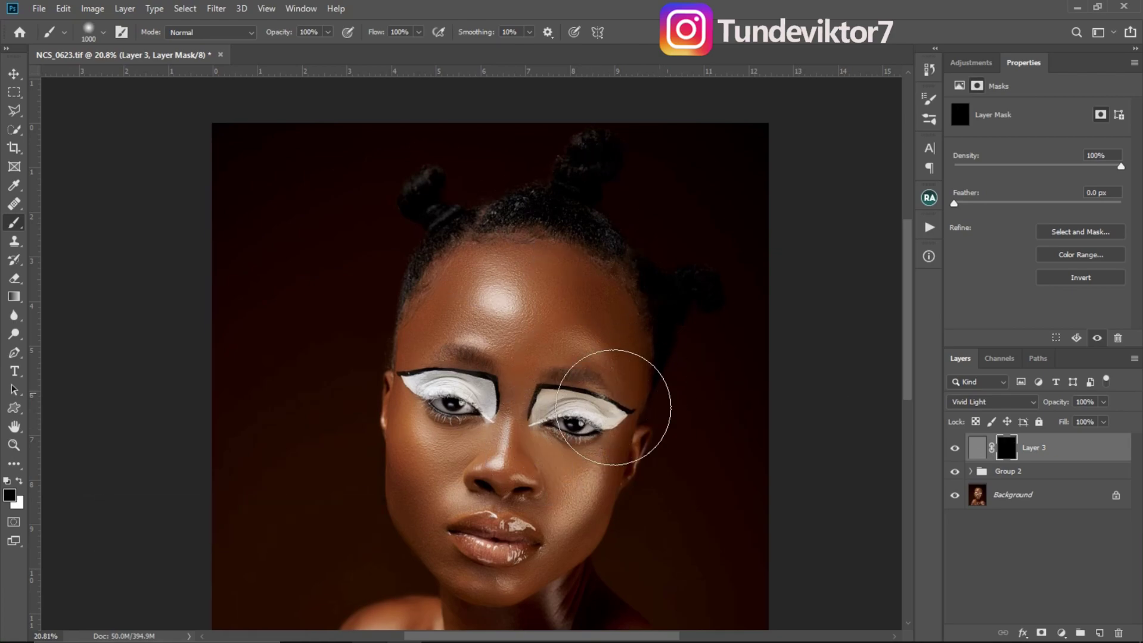
pyautogui.moveTo(619, 416); pyautogui.dragTo(590, 416)
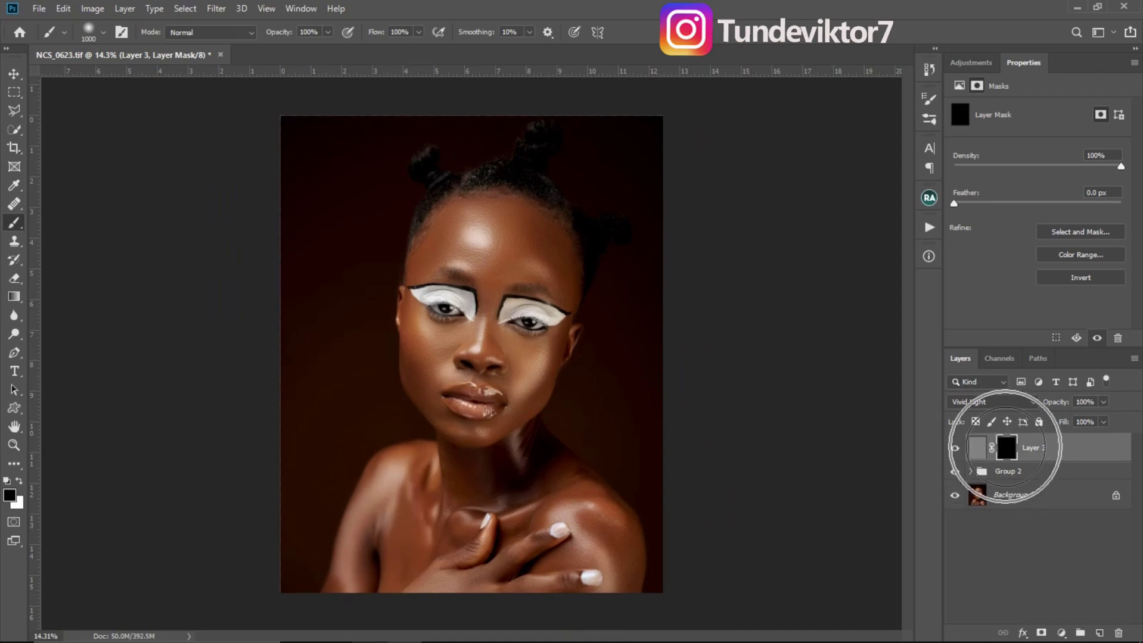
# Invert Layer 3's mask to white and zoom in on the face
pyautogui.click(1009, 448)
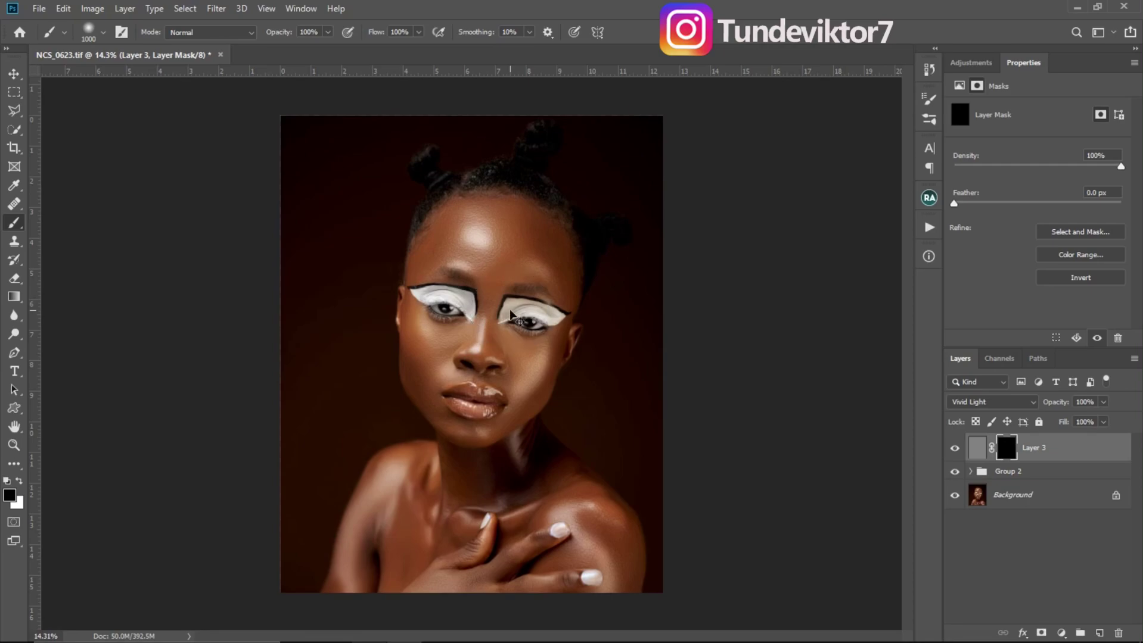
pyautogui.hotkey('ctrl', 'i')
pyautogui.press('z')
pyautogui.moveTo(473, 341)
pyautogui.mouseDown()
pyautogui.moveTo(541, 381)
pyautogui.moveTo(589, 362)
pyautogui.mouseUp()
pyautogui.press('b')
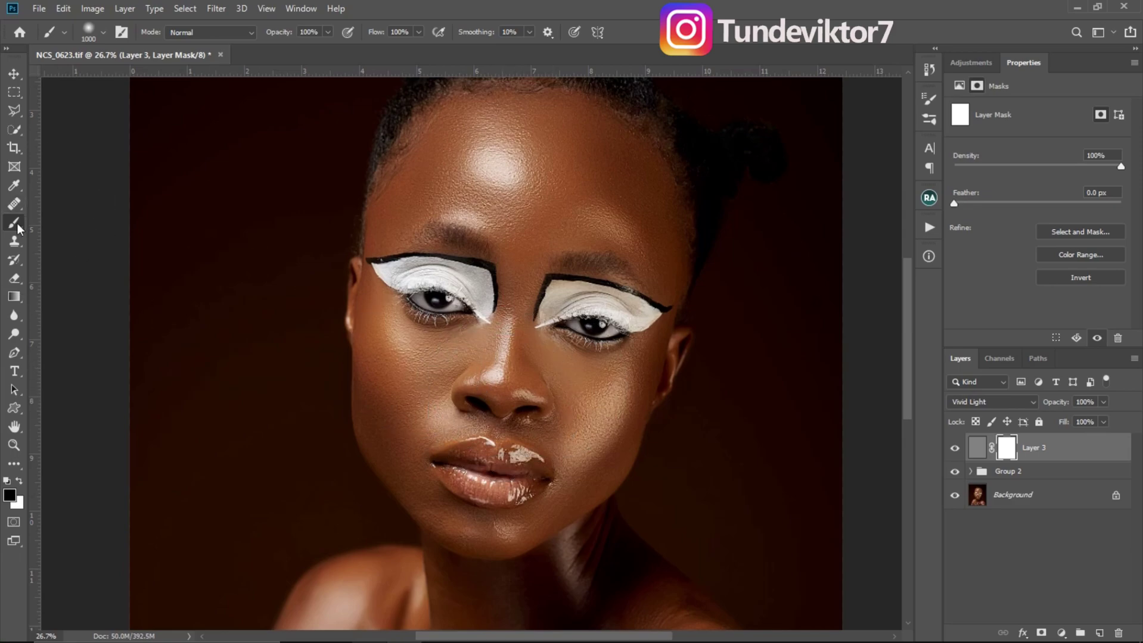
# Halve the brush, paint black over the lips and hair, then zoom out
pyautogui.press('ctrl')
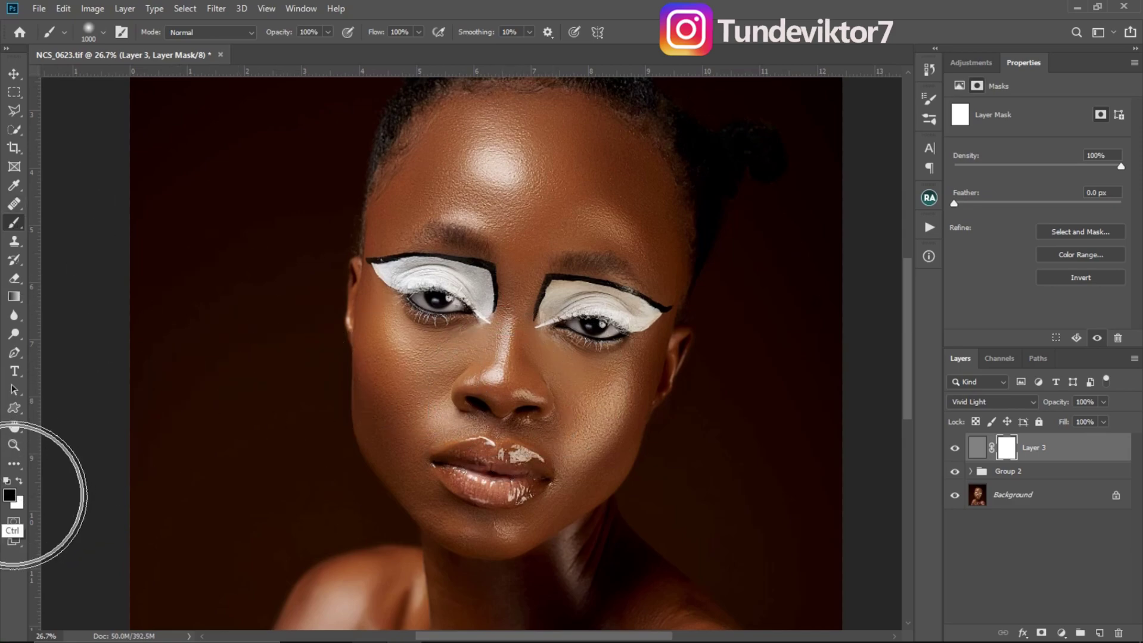
pyautogui.press('[')
pyautogui.press('[')
pyautogui.press('[')
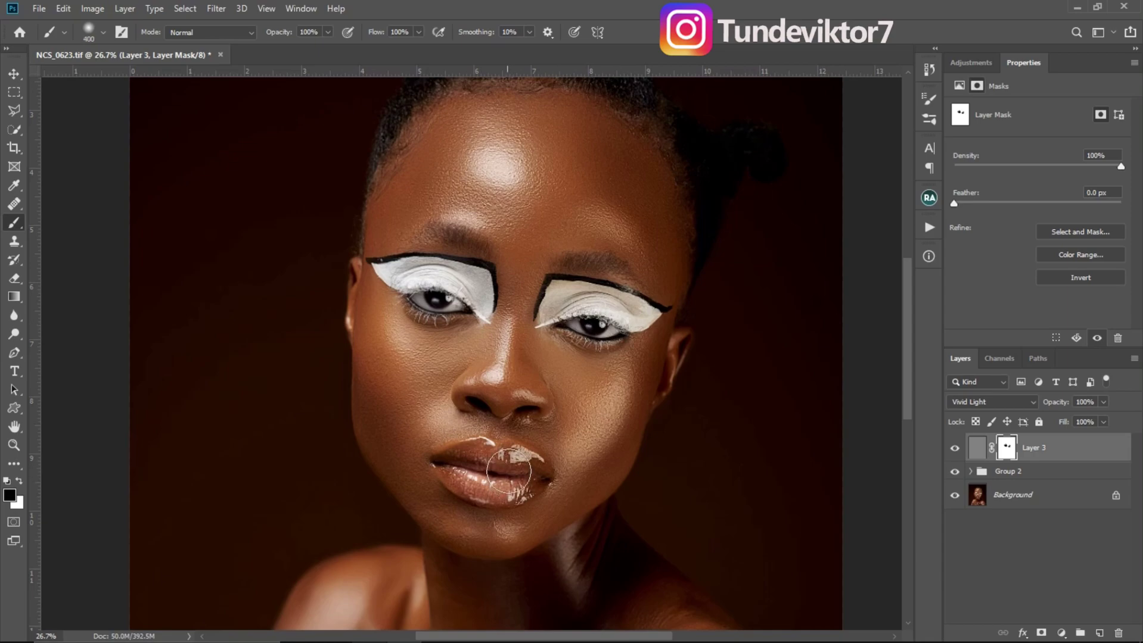
pyautogui.moveTo(614, 339); pyautogui.dragTo(579, 507)
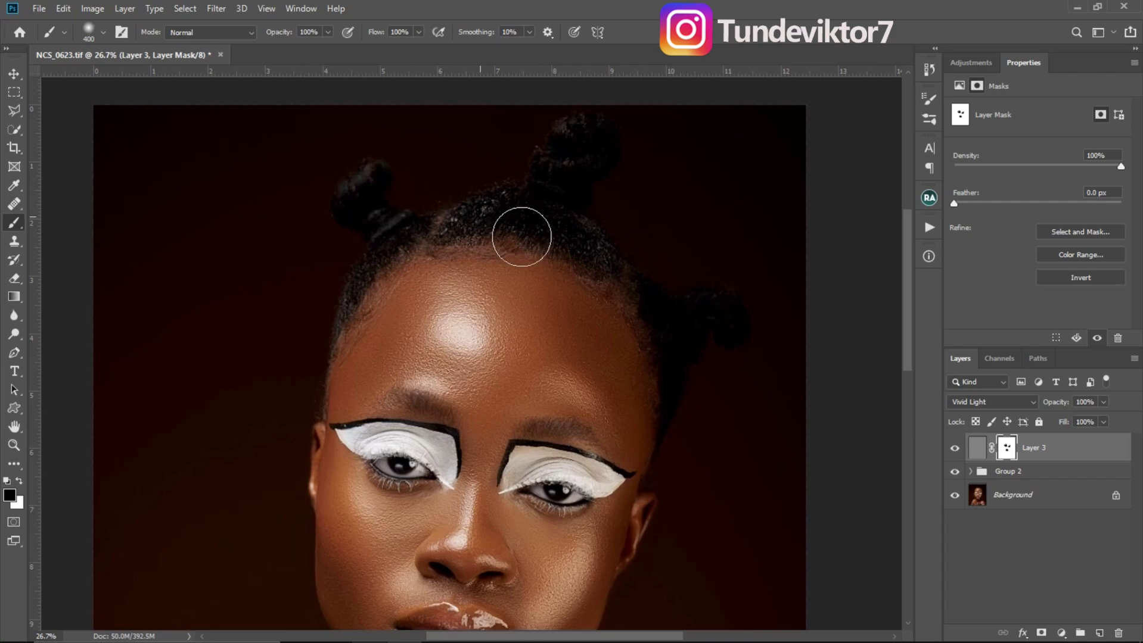
pyautogui.press('z')
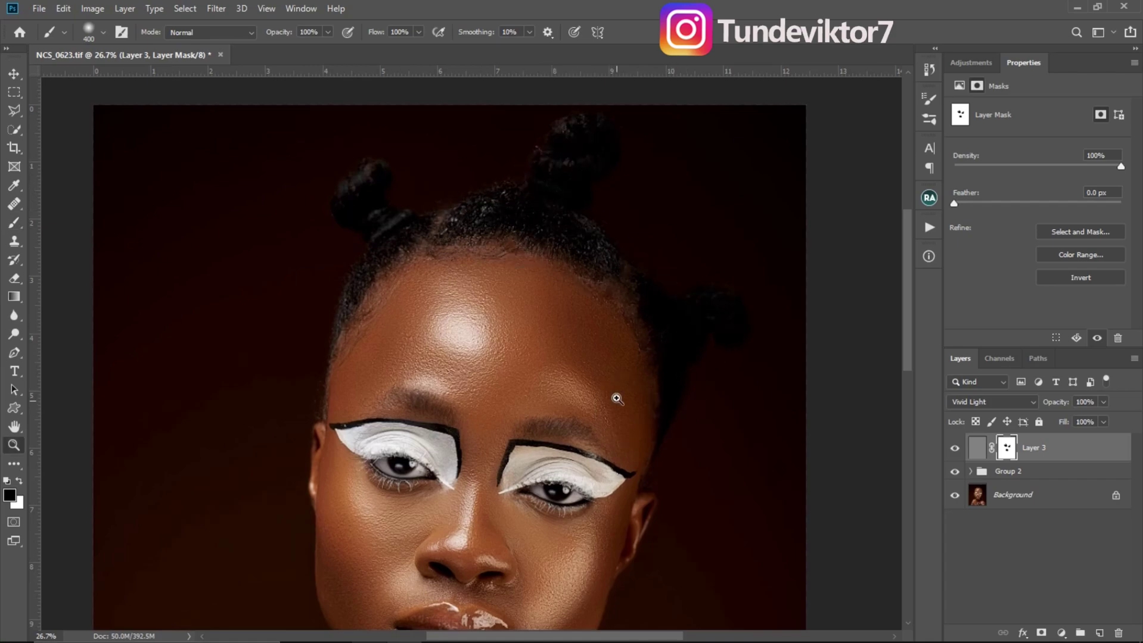
pyautogui.moveTo(617, 399); pyautogui.dragTo(622, 372)
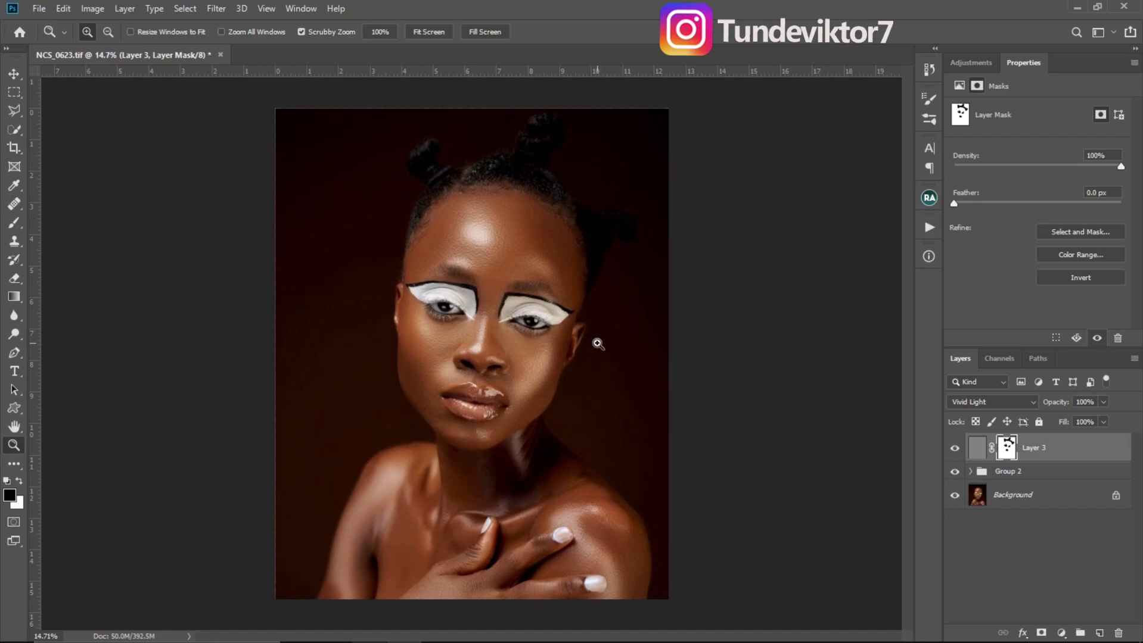